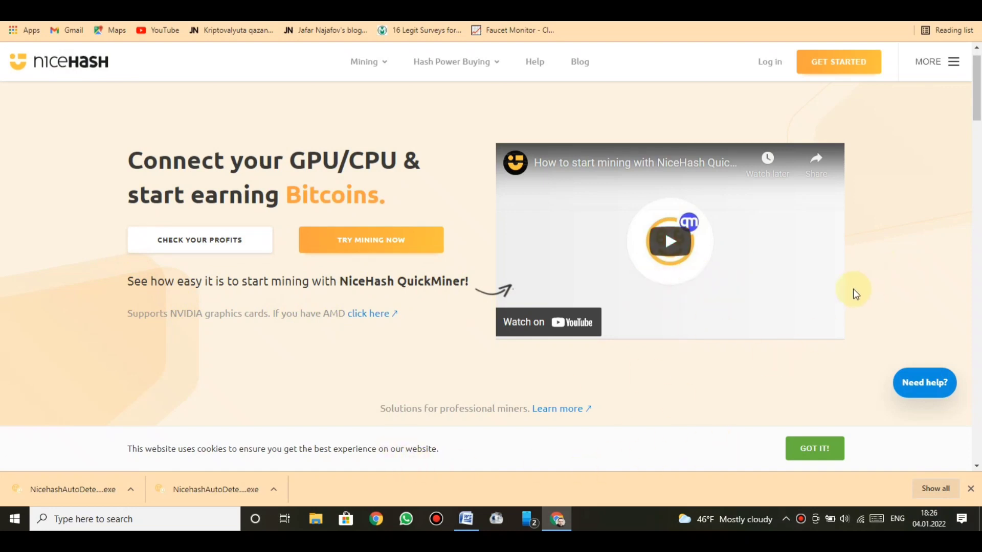
Scroll down the NiceHash home page to the Buying Hash Power section
{"action": "scroll", "coordinate": [852, 290], "scroll_direction": "down", "scroll_amount": 3}
{"action": "scroll", "coordinate": [852, 291], "scroll_direction": "down", "scroll_amount": 2}
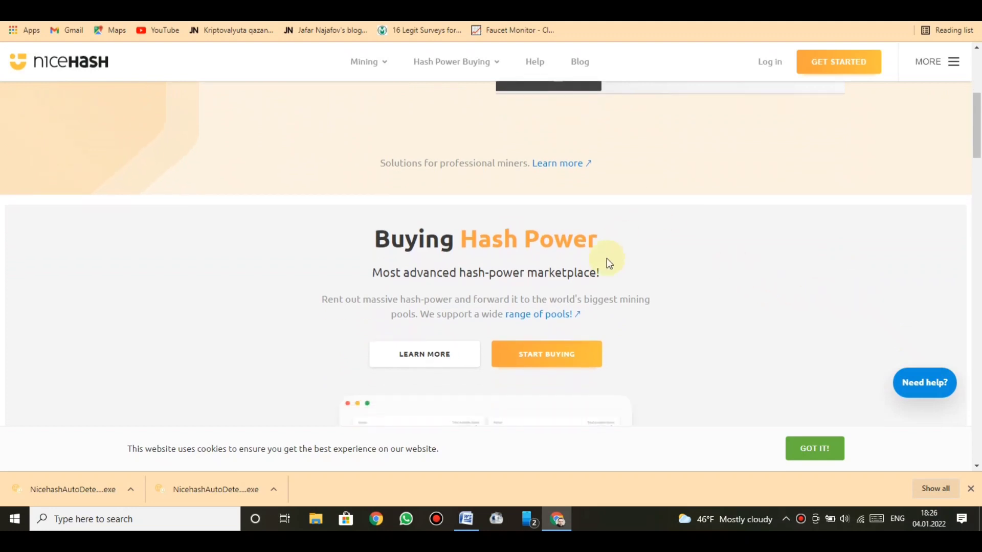
Close the Chrome download bar and scroll past Latest News to the Profitability Calculator
{"action": "left_click", "coordinate": [970, 489]}
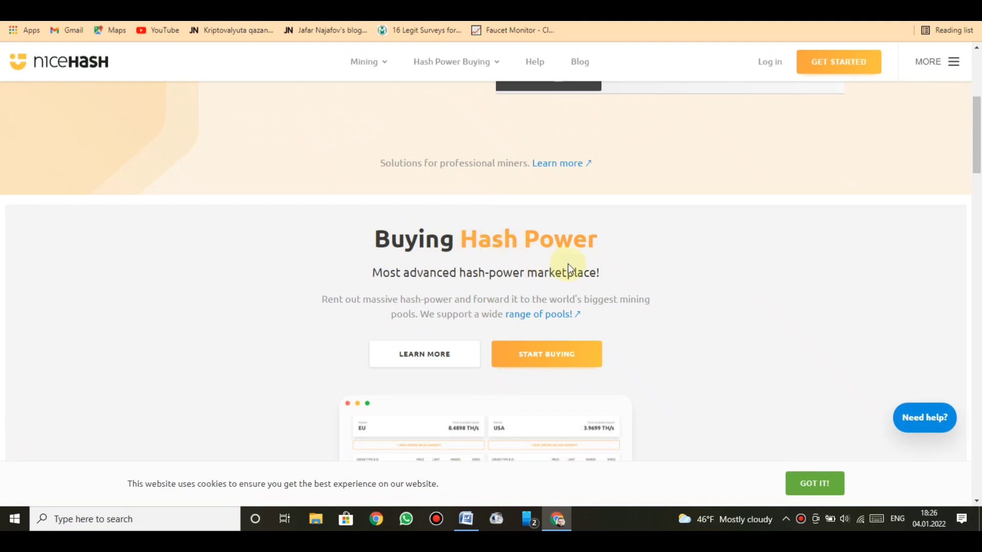
{"action": "scroll", "coordinate": [358, 324], "scroll_direction": "down", "scroll_amount": 4}
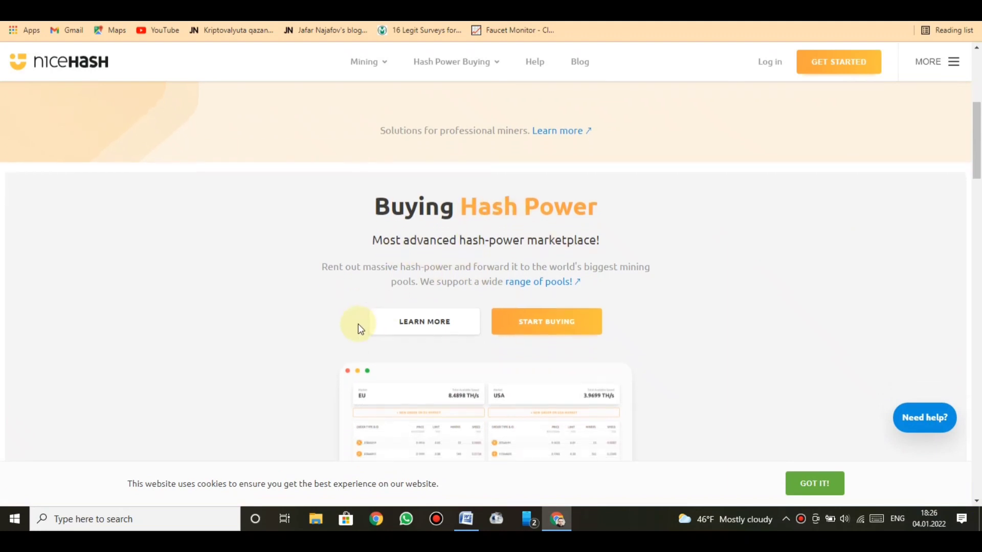
{"action": "scroll", "coordinate": [358, 327], "scroll_direction": "down", "scroll_amount": 1}
{"action": "scroll", "coordinate": [358, 327], "scroll_direction": "down", "scroll_amount": 5}
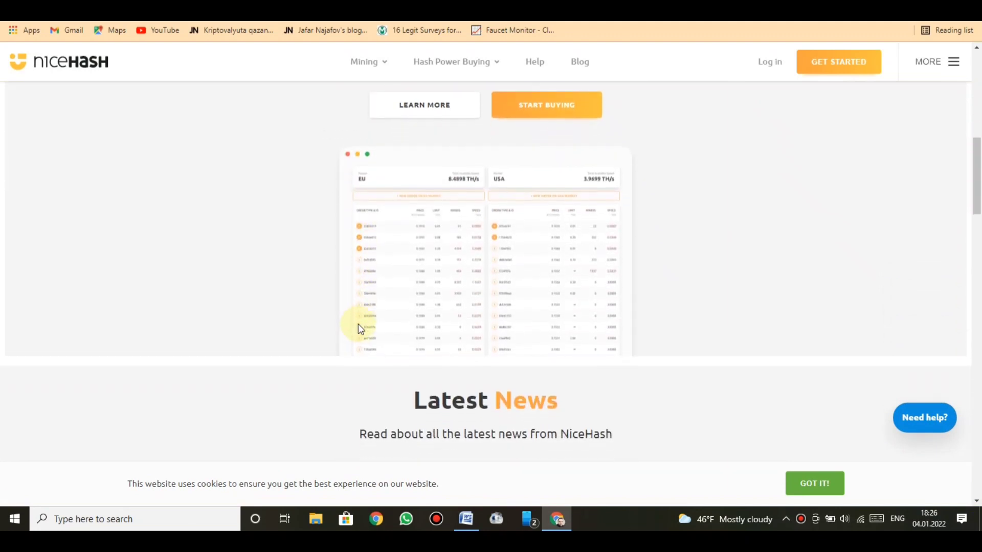
{"action": "scroll", "coordinate": [358, 323], "scroll_direction": "down", "scroll_amount": 1}
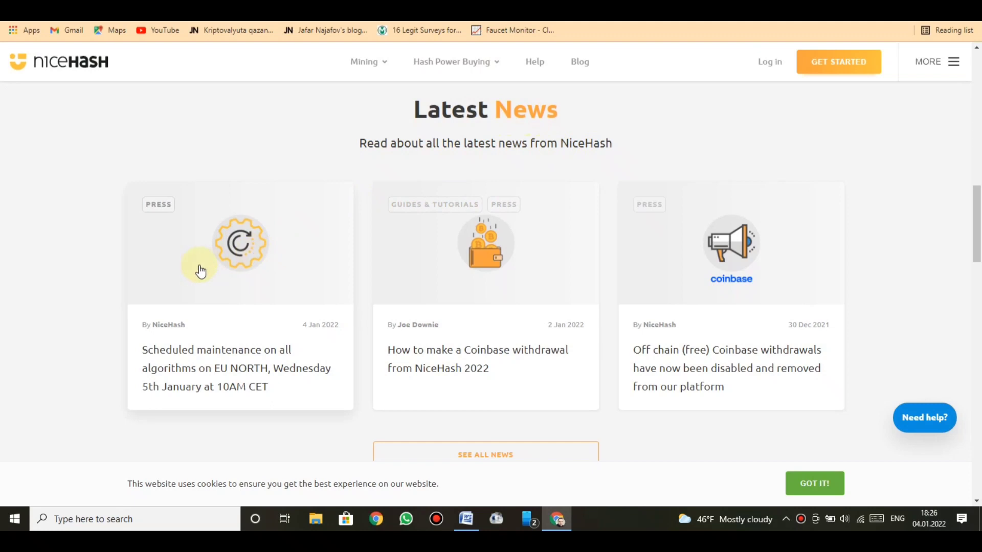
{"action": "scroll", "coordinate": [88, 389], "scroll_direction": "down", "scroll_amount": 5}
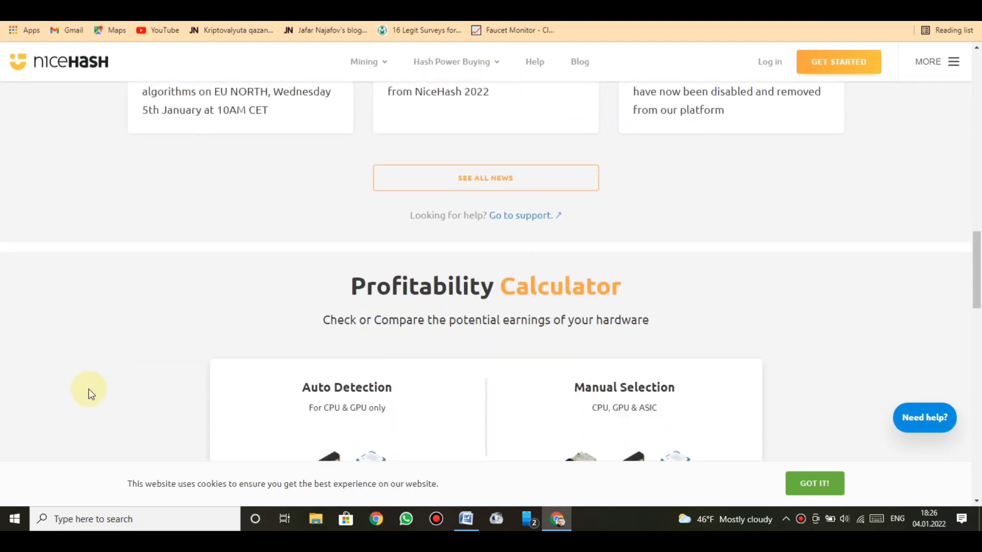
{"action": "scroll", "coordinate": [88, 389], "scroll_direction": "down", "scroll_amount": 3}
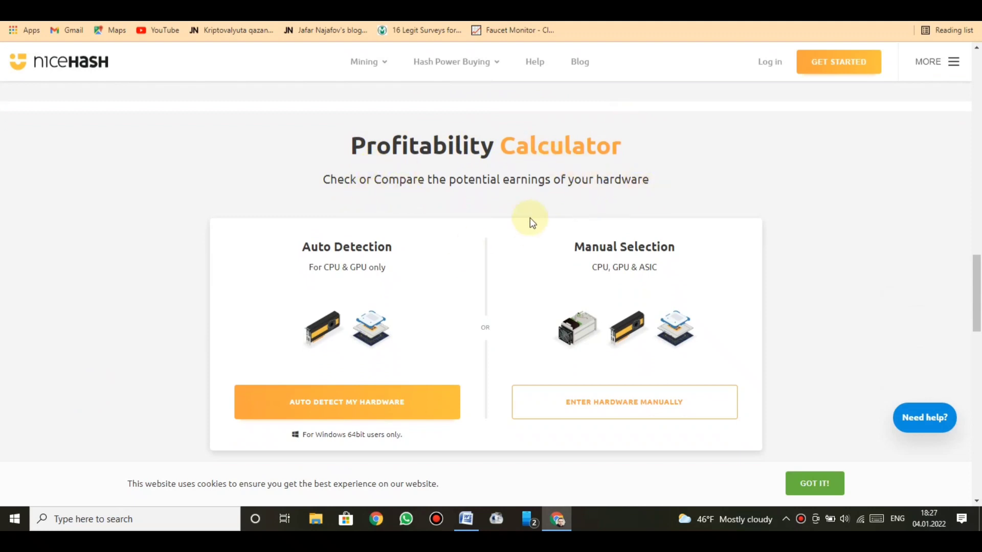
Choose AUTO DETECT MY HARDWARE, then DOWNLOAD AND DETECT to get the NicehashAutoDetect app
{"action": "scroll", "coordinate": [529, 216], "scroll_direction": "down", "scroll_amount": 1}
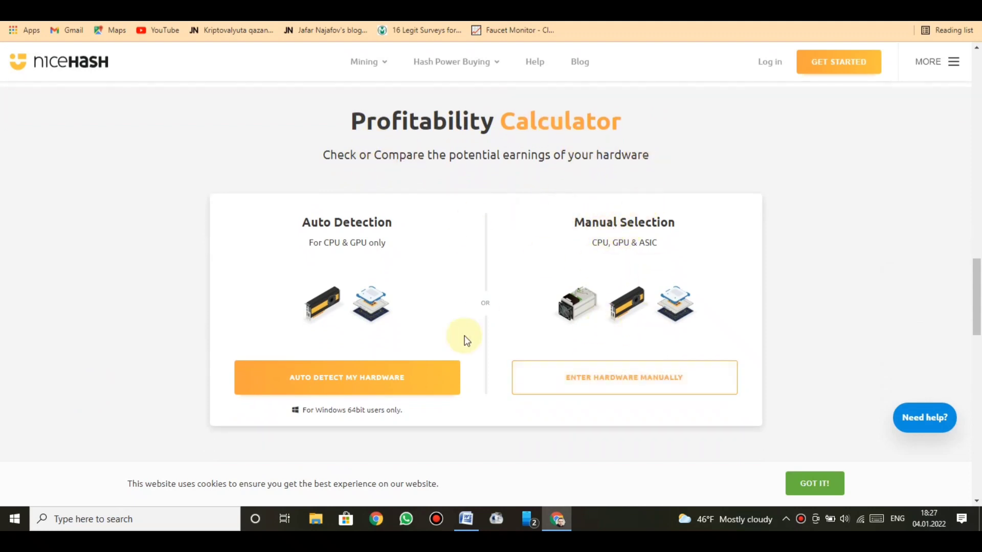
{"action": "left_click", "coordinate": [324, 382]}
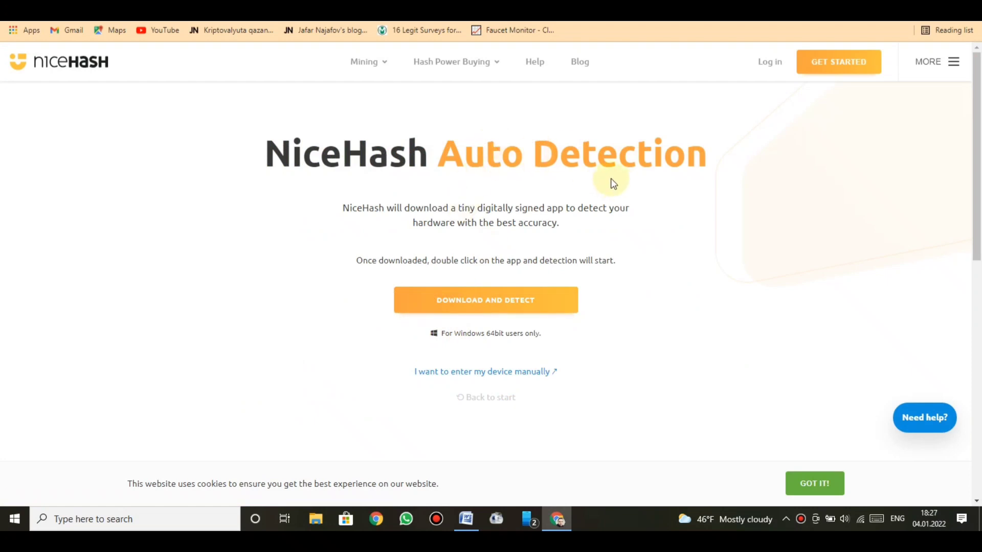
{"action": "left_click", "coordinate": [441, 304]}
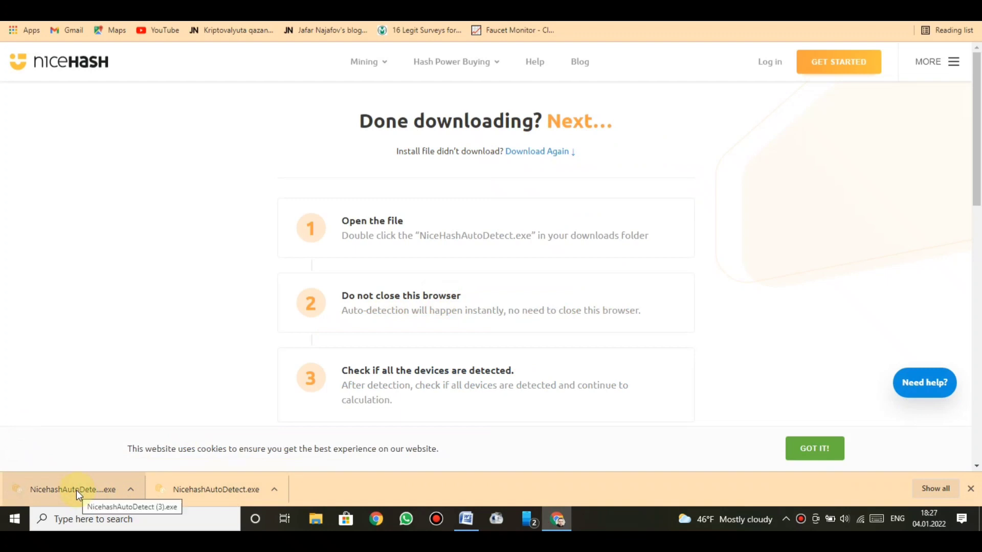
Run NicehashAutoDetect.exe and review the RX 6600 8GB estimate: 1.23 EUR daily, 41.32 EUR monthly
{"action": "left_click", "coordinate": [75, 490]}
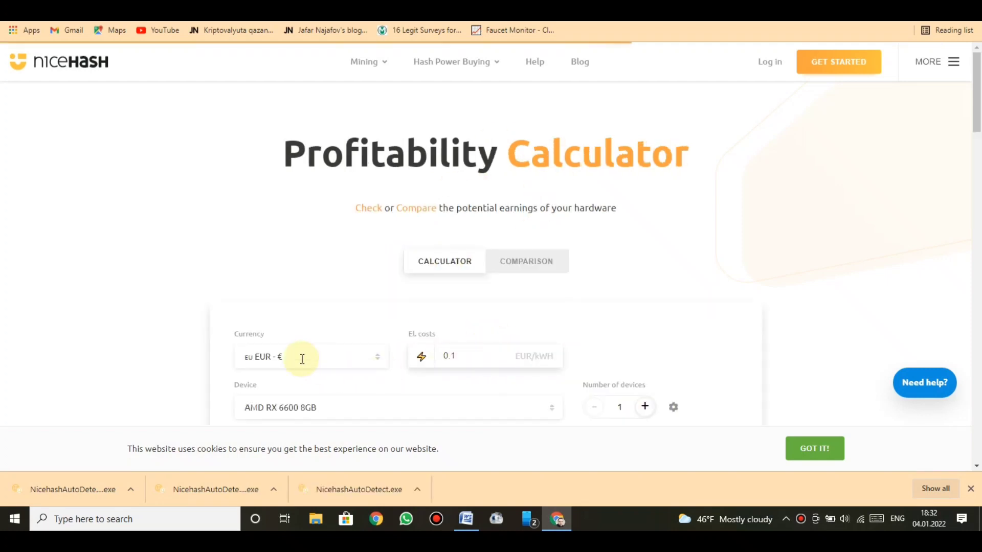
{"action": "scroll", "coordinate": [417, 282], "scroll_direction": "down", "scroll_amount": 10}
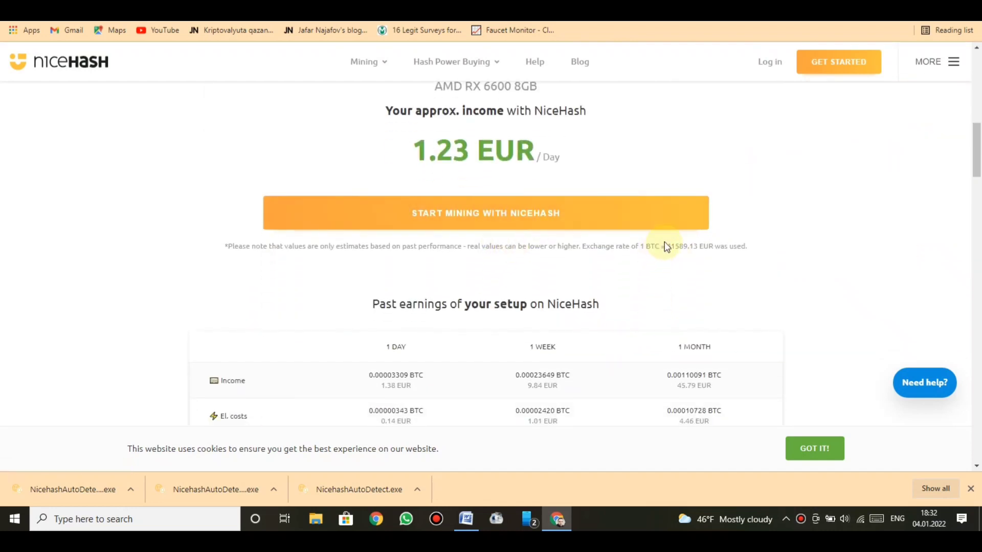
{"action": "scroll", "coordinate": [791, 189], "scroll_direction": "up", "scroll_amount": 1}
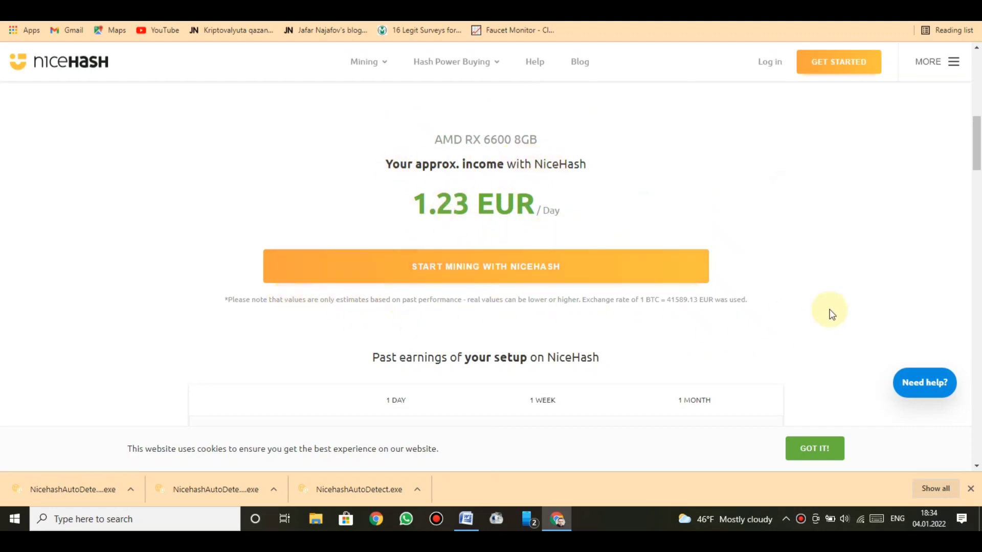
{"action": "scroll", "coordinate": [976, 179], "scroll_direction": "down", "scroll_amount": 5}
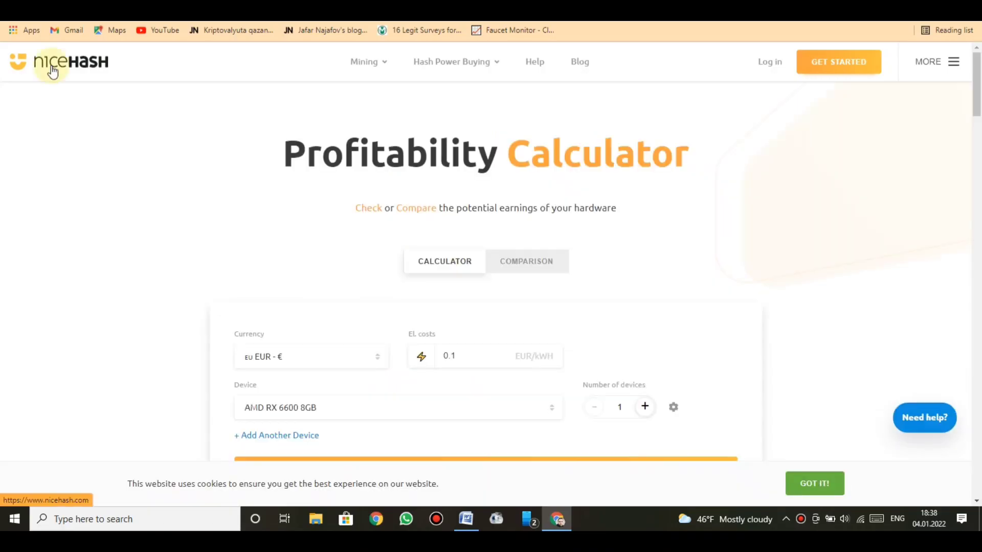
Return to the NiceHash home page and open the app's Google Play listing from the Mobile App section
{"action": "left_click", "coordinate": [53, 70]}
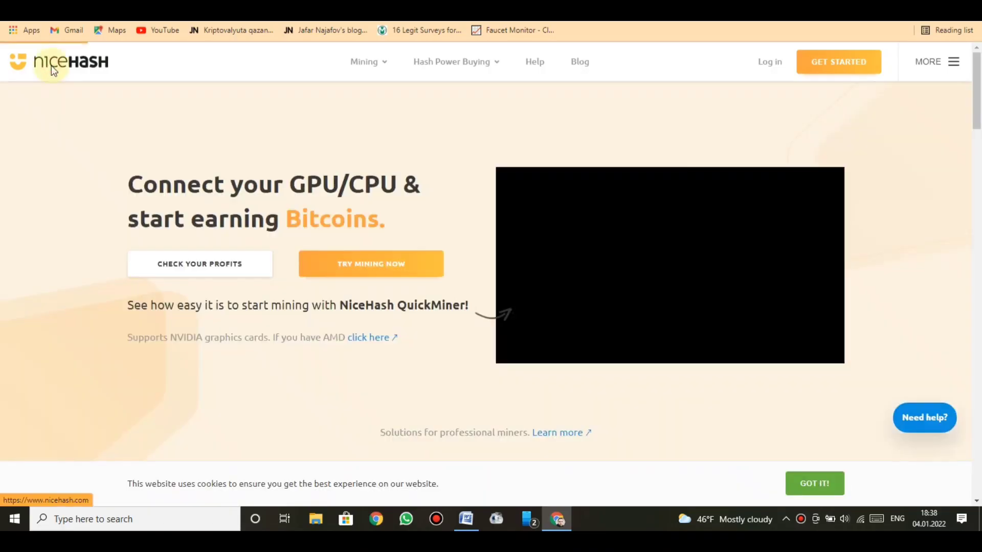
{"action": "left_click_drag", "start_coordinate": [977, 90], "coordinate": [976, 368]}
{"action": "left_click", "coordinate": [214, 219]}
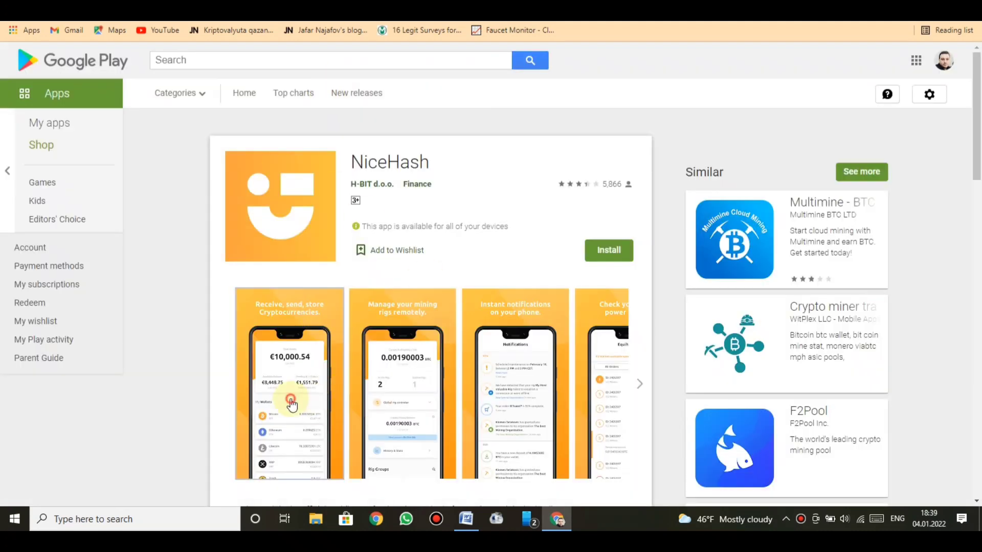
View the NiceHash app screenshots full size, stepping through three of them
{"action": "left_click", "coordinate": [307, 398]}
{"action": "left_click", "coordinate": [606, 271]}
{"action": "left_click", "coordinate": [606, 271]}
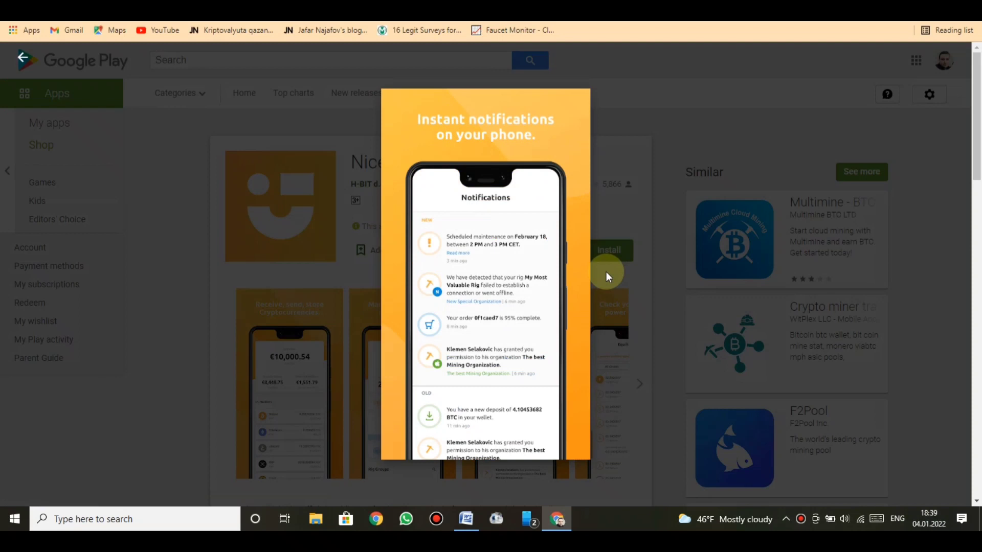
{"action": "left_click", "coordinate": [606, 271]}
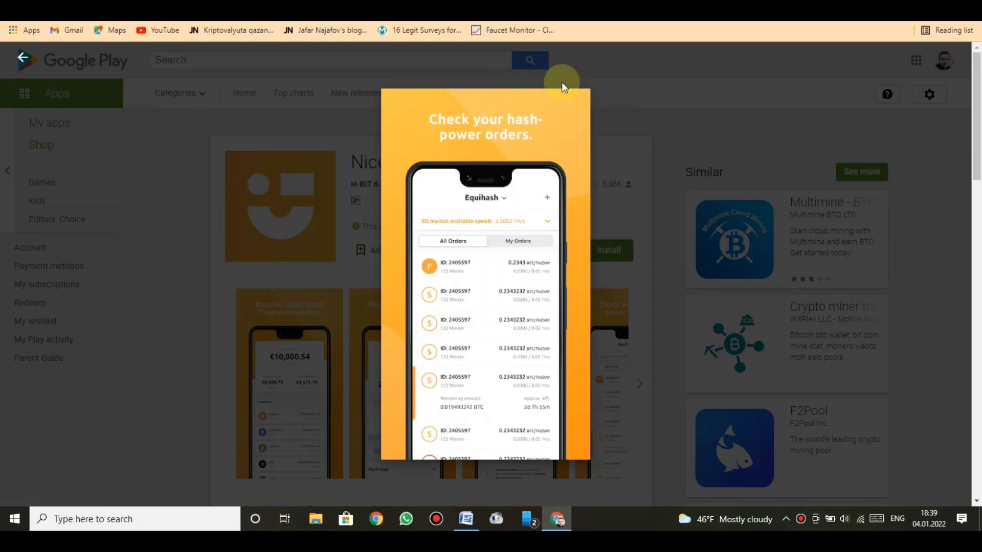
Back on the NiceHash site, sign up via GET STARTED and log in with Keep me signed in ticked
{"action": "key", "text": "alt+Left"}
{"action": "scroll", "coordinate": [428, 293], "scroll_direction": "down", "scroll_amount": 10}
{"action": "scroll", "coordinate": [428, 292], "scroll_direction": "down", "scroll_amount": 2}
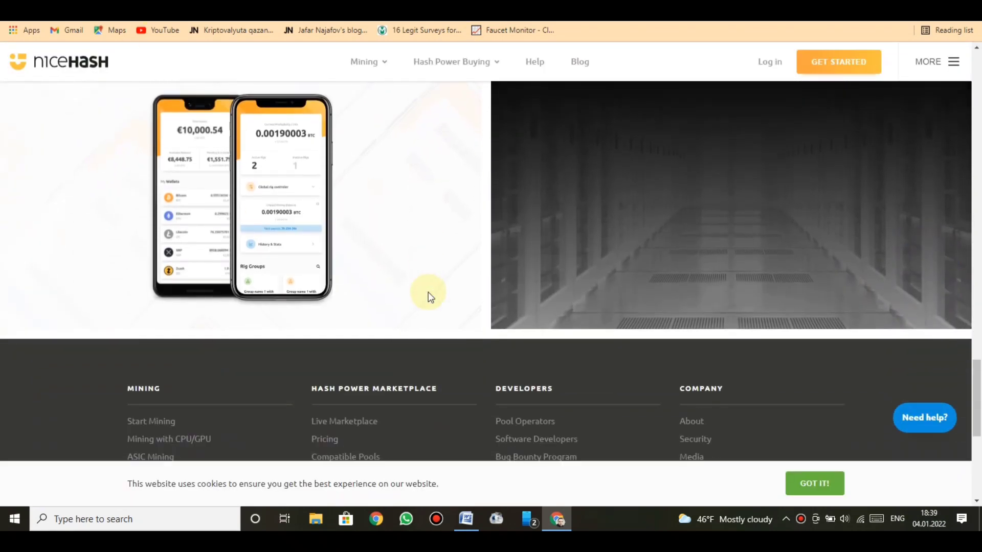
{"action": "scroll", "coordinate": [428, 292], "scroll_direction": "up", "scroll_amount": 5}
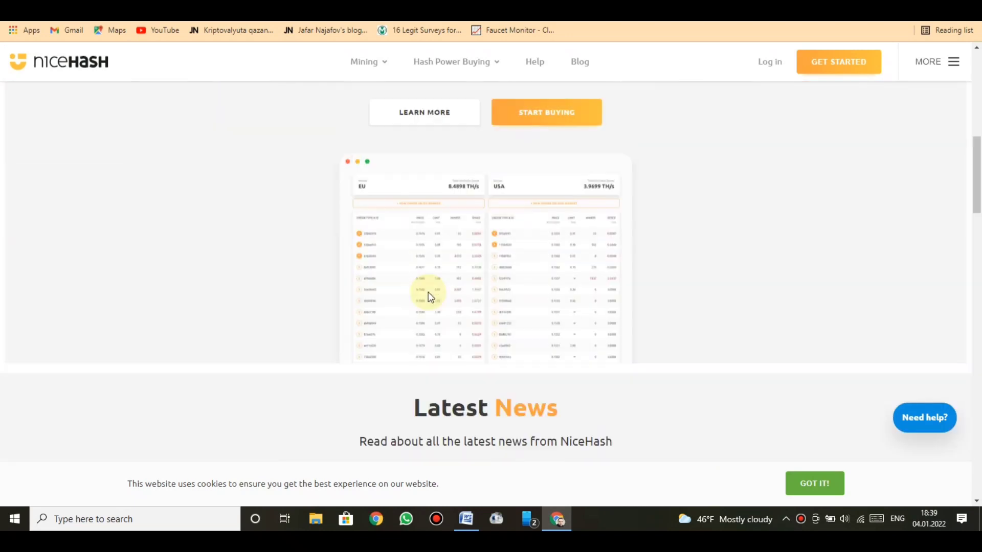
{"action": "scroll", "coordinate": [428, 292], "scroll_direction": "up", "scroll_amount": 15}
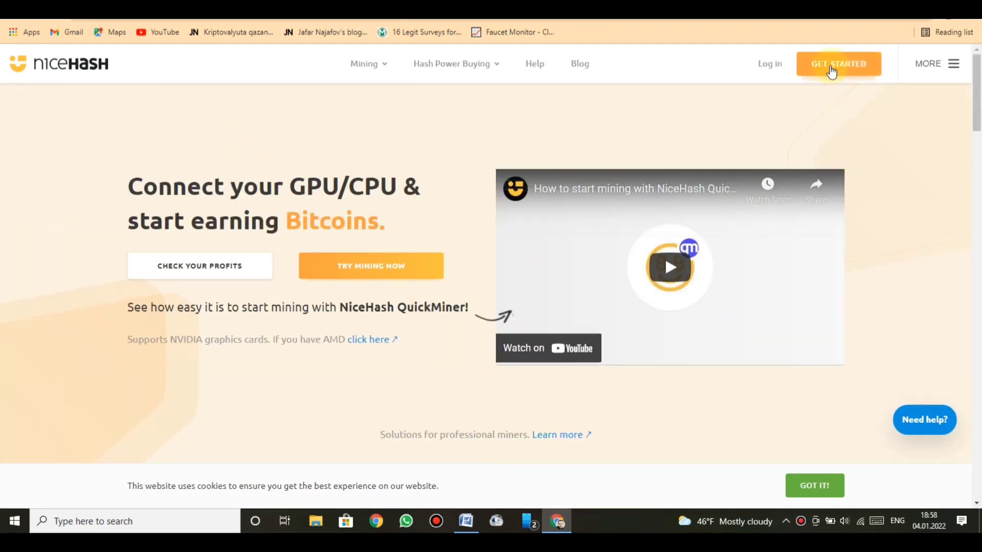
{"action": "left_click", "coordinate": [830, 71]}
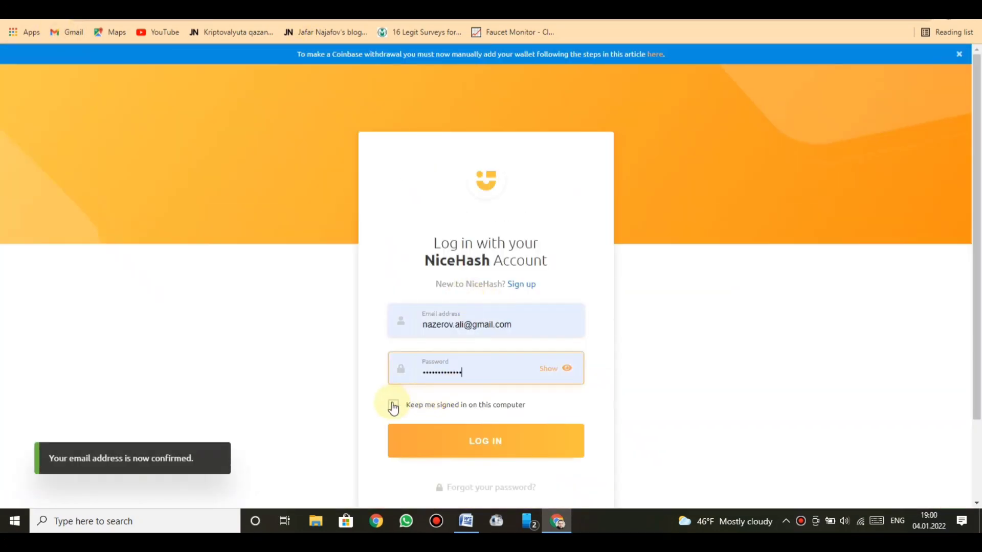
{"action": "left_click", "coordinate": [393, 407]}
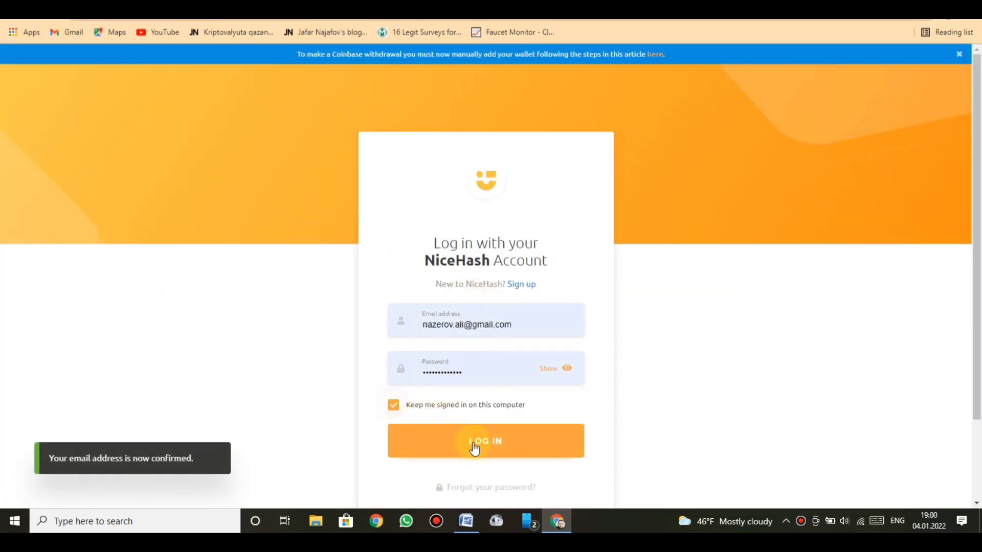
{"action": "left_click", "coordinate": [521, 437]}
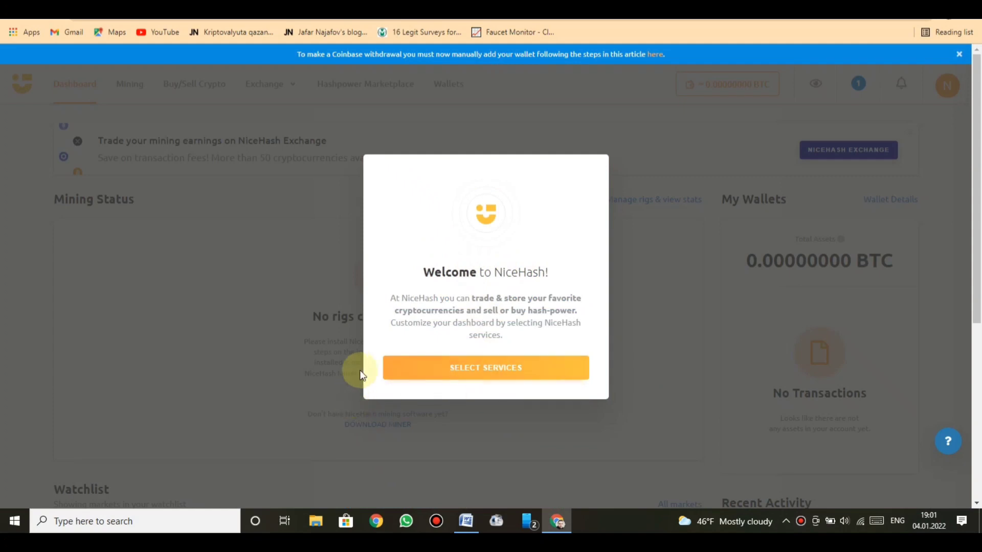
Keep wallet, mining and exchange services enabled and start using NiceHash
{"action": "left_click", "coordinate": [503, 369]}
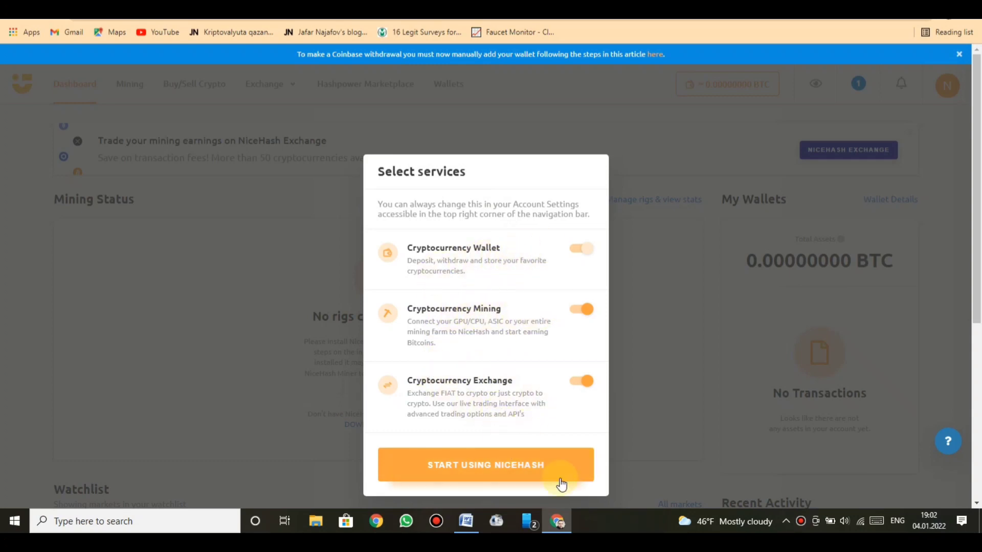
{"action": "left_click", "coordinate": [491, 471]}
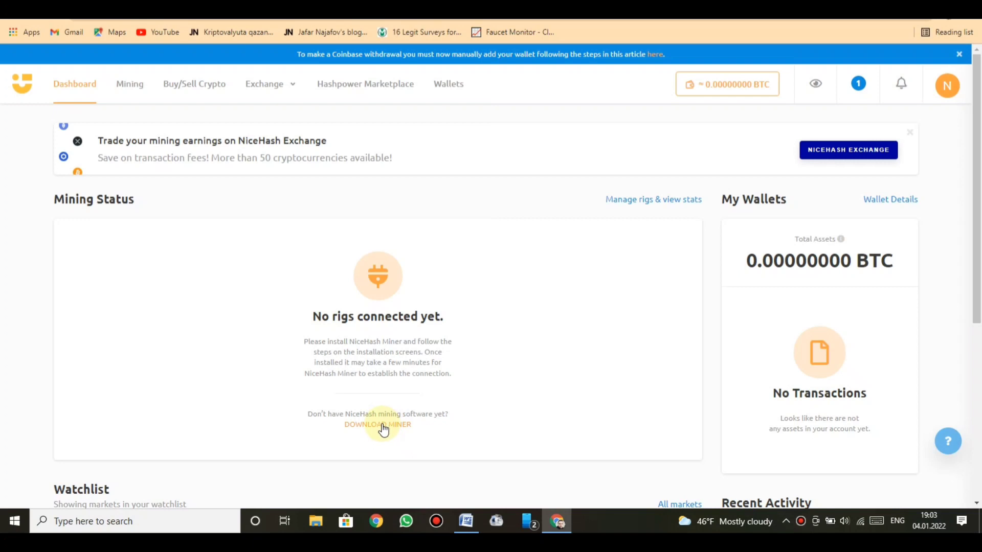
Download NiceHash Miner 3.0.6.9 for Windows and copy the mining wallet address
{"action": "left_click", "coordinate": [383, 426]}
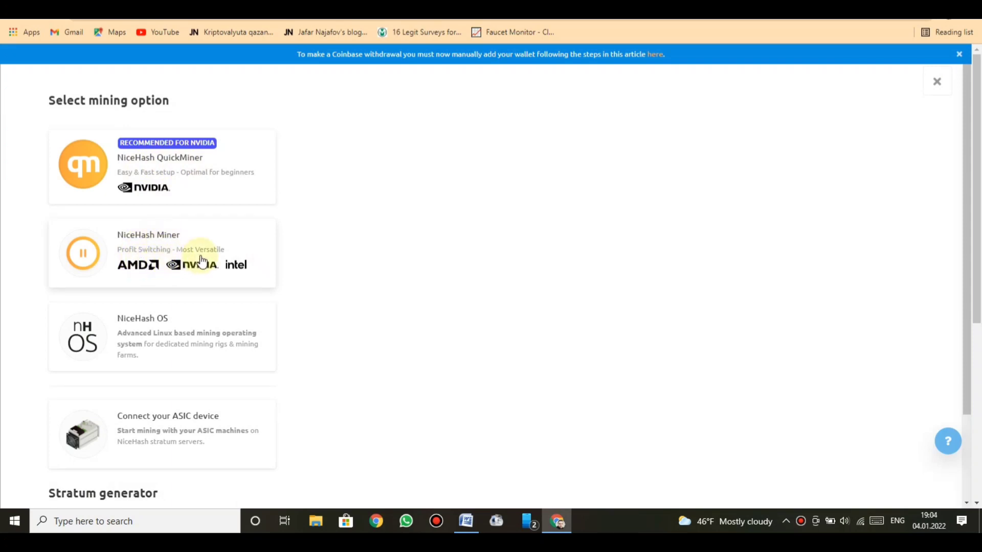
{"action": "left_click", "coordinate": [165, 266]}
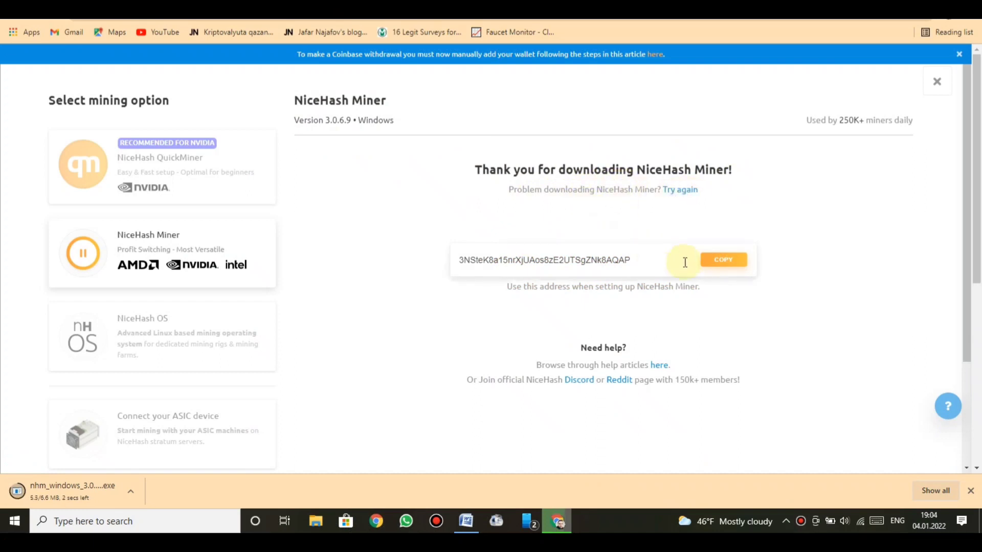
{"action": "left_click", "coordinate": [715, 262]}
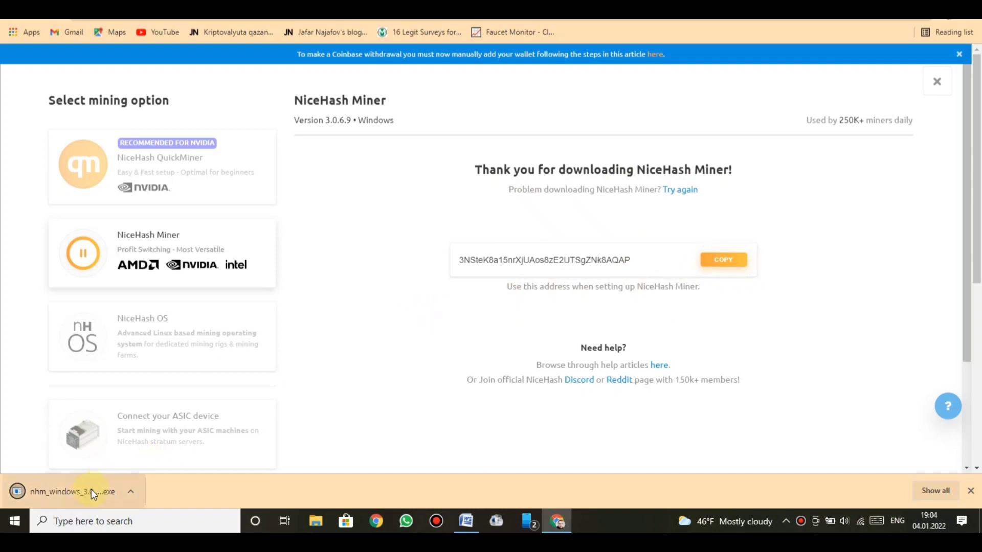
Run the NiceHash Miner installer, agree to the licence and install with Run NiceHash Miner ticked
{"action": "left_click", "coordinate": [66, 492]}
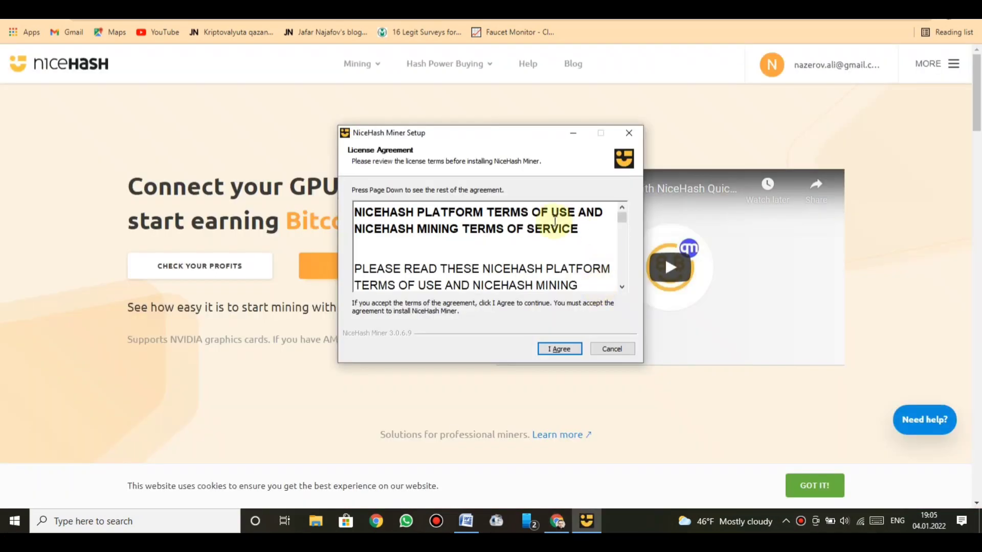
{"action": "left_click_drag", "start_coordinate": [621, 227], "coordinate": [623, 287]}
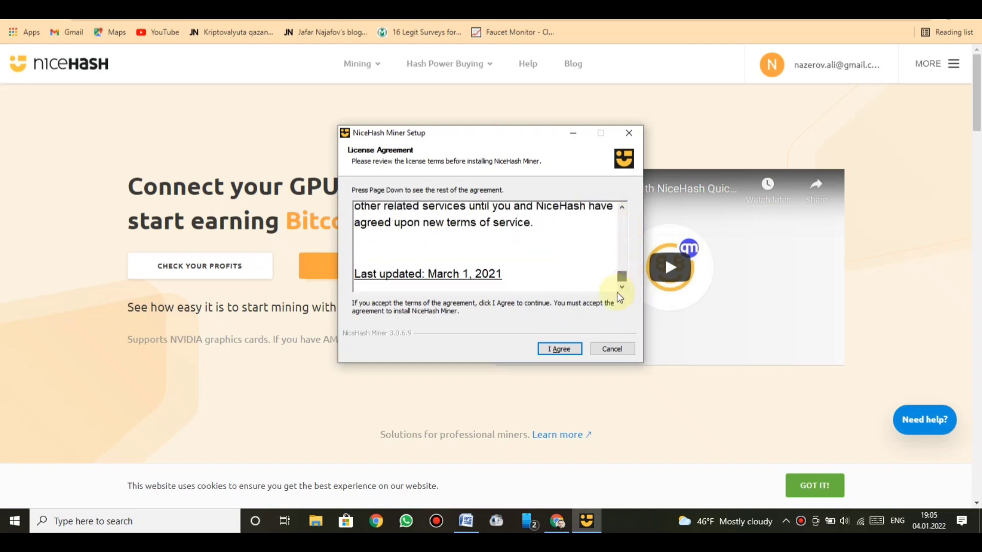
{"action": "left_click", "coordinate": [552, 351]}
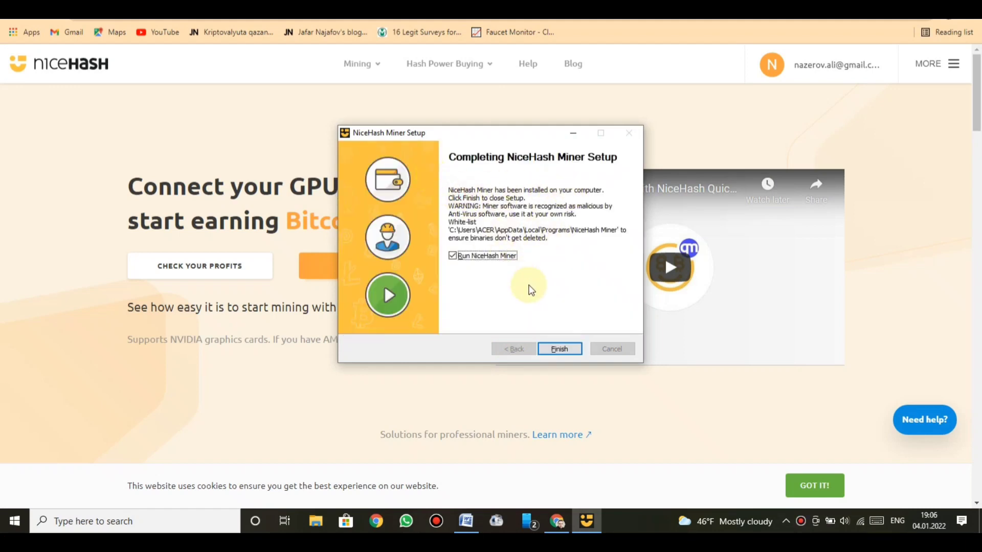
Launch NiceHash Miner, accept its terms of service, and sign in with the account e-mail and password
{"action": "left_click", "coordinate": [560, 351]}
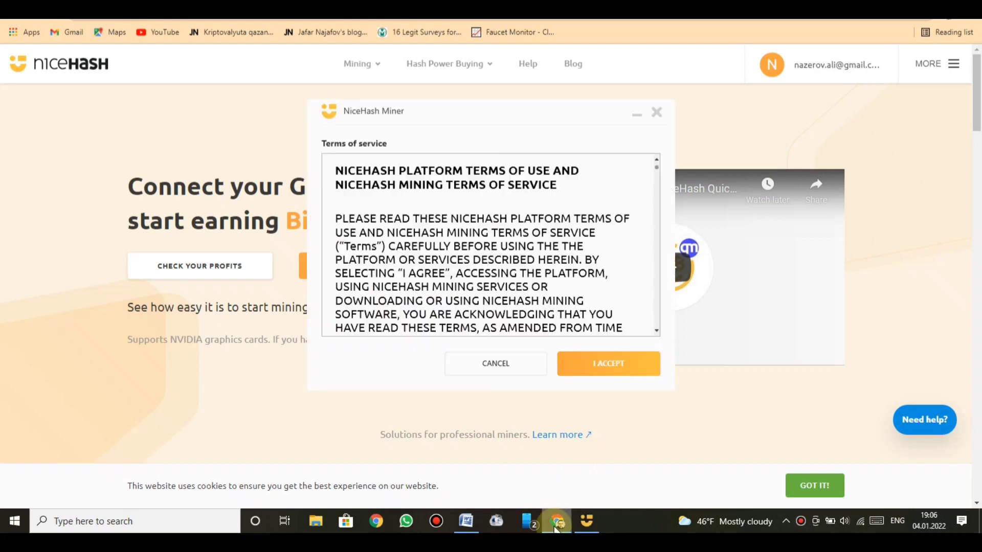
{"action": "left_click", "coordinate": [593, 362]}
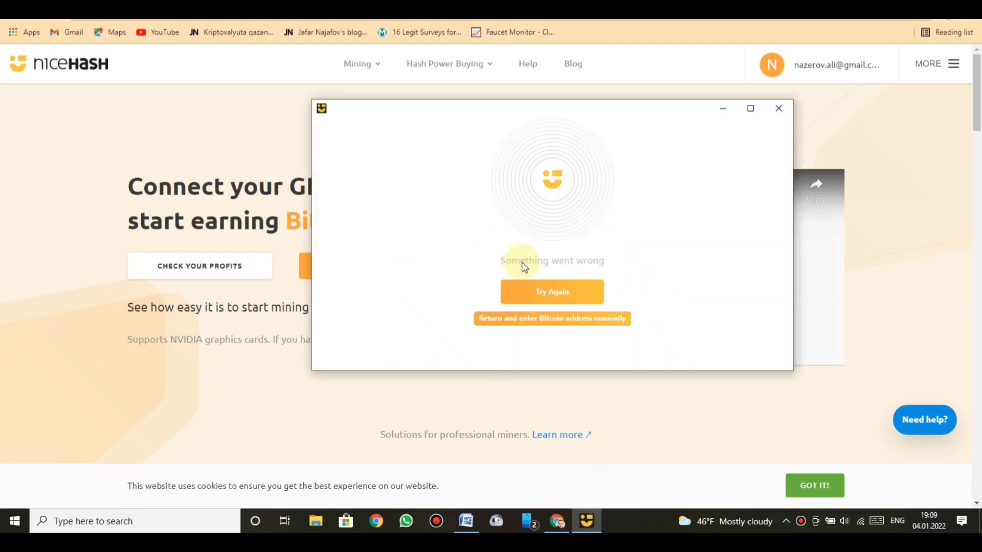
{"action": "left_click", "coordinate": [526, 319]}
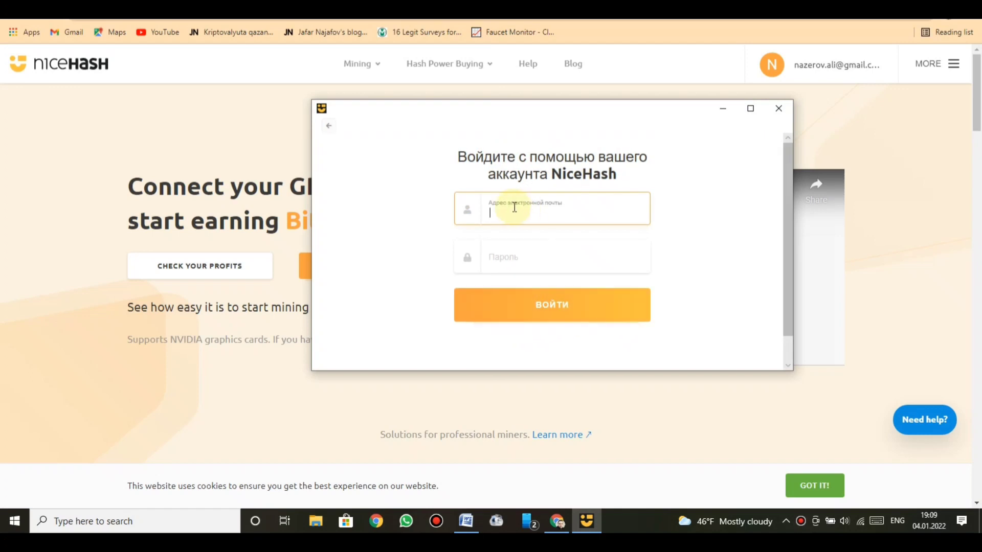
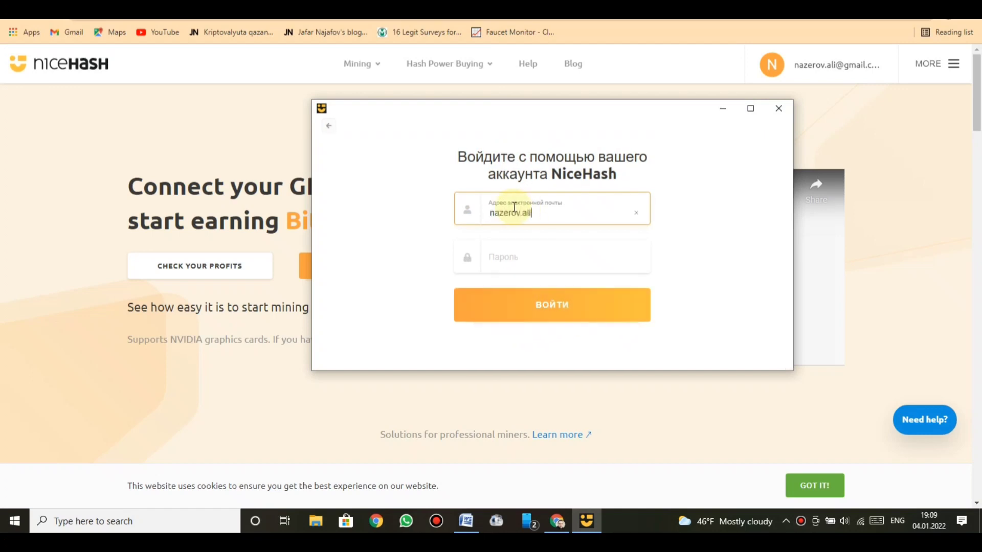
{"action": "key", "text": "Tab"}
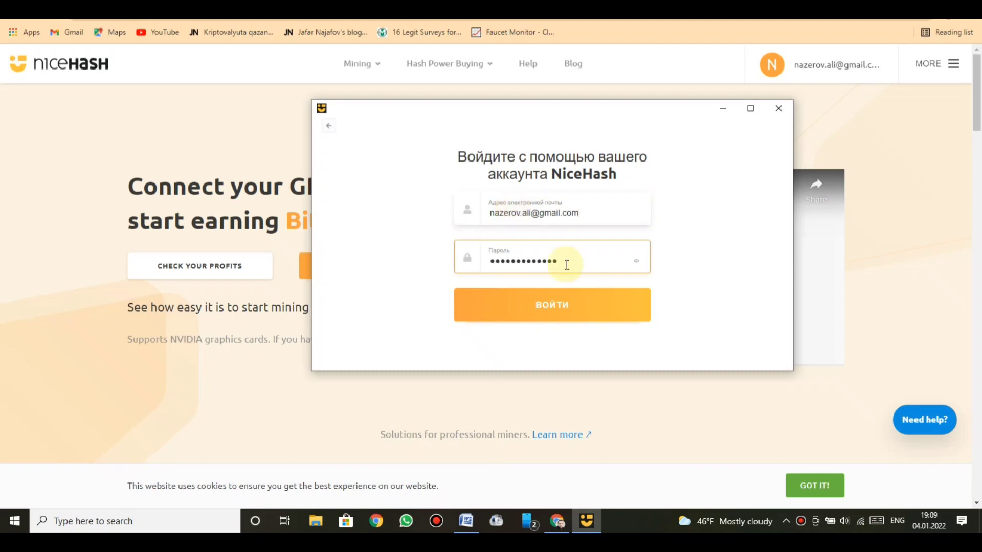
{"action": "left_click", "coordinate": [574, 312]}
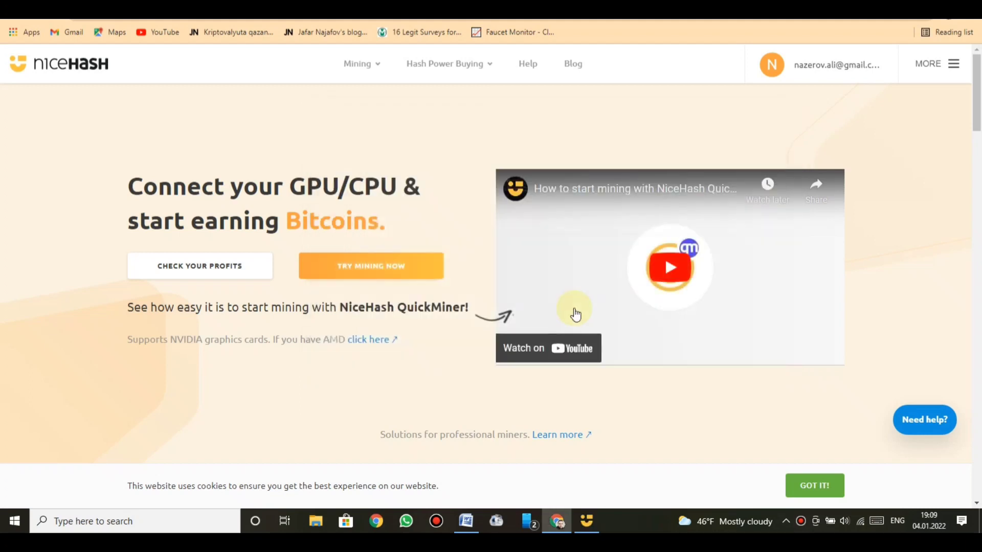
Bring back NiceHash Miner, accept the XMRig plugin disclaimer, dismiss the login message, and restart the miner
{"action": "left_click", "coordinate": [587, 514]}
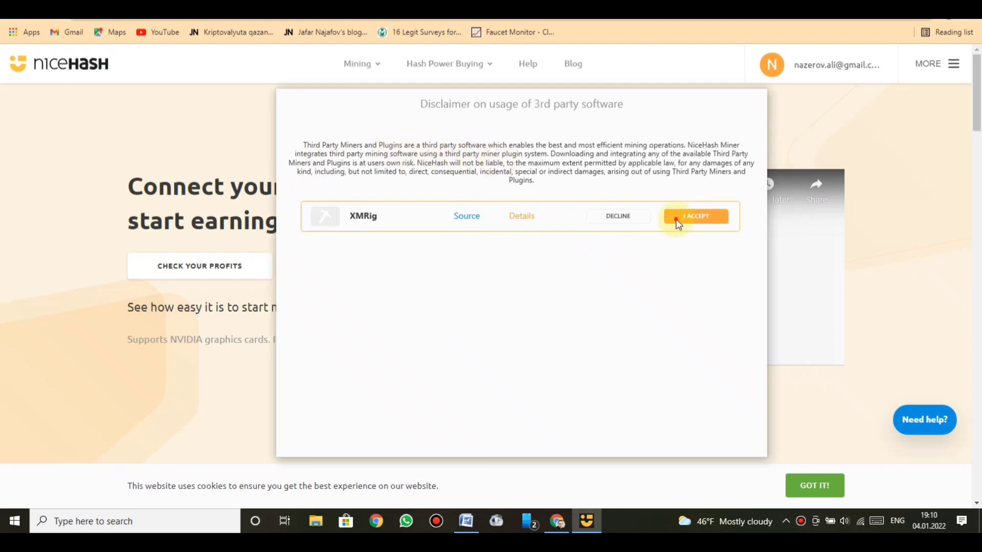
{"action": "left_click", "coordinate": [680, 221]}
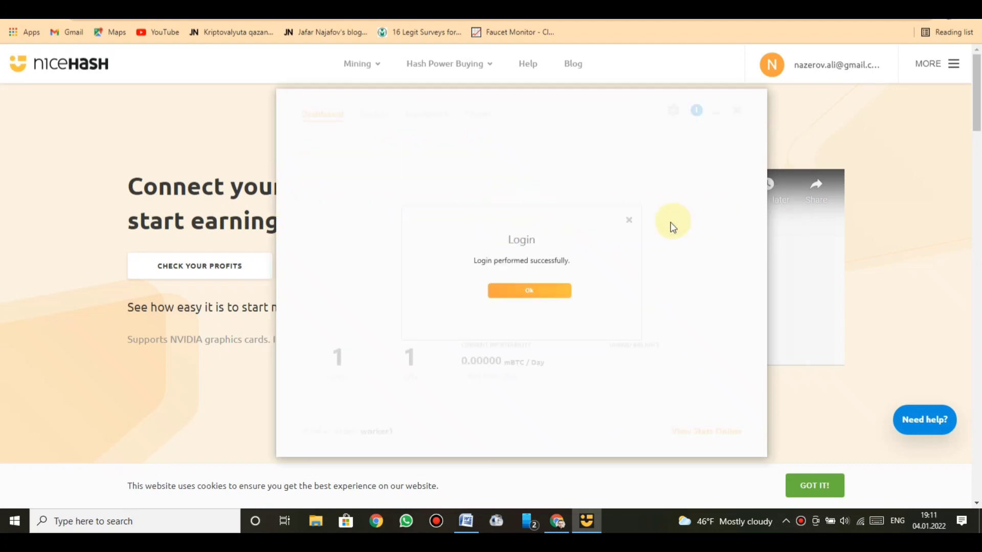
{"action": "left_click", "coordinate": [537, 295]}
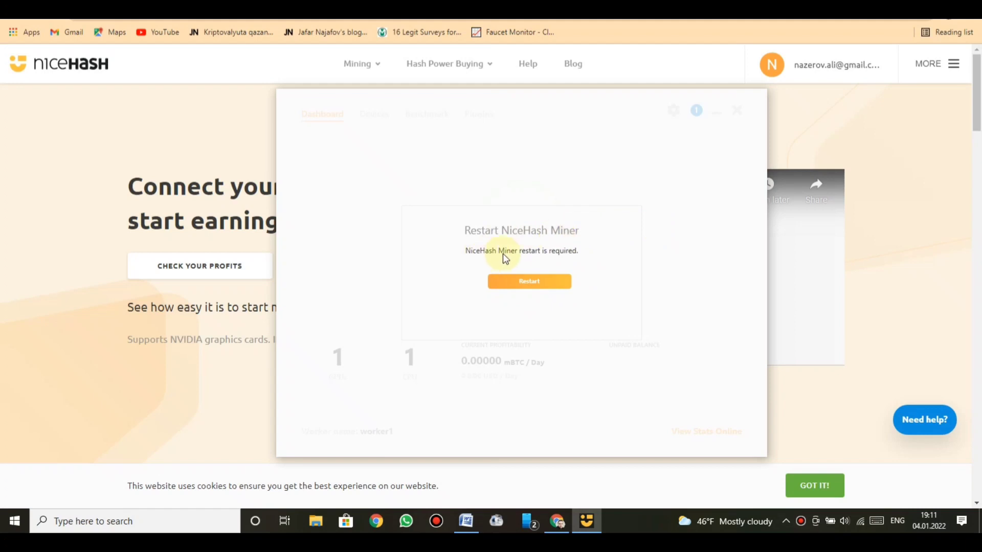
{"action": "left_click", "coordinate": [536, 282]}
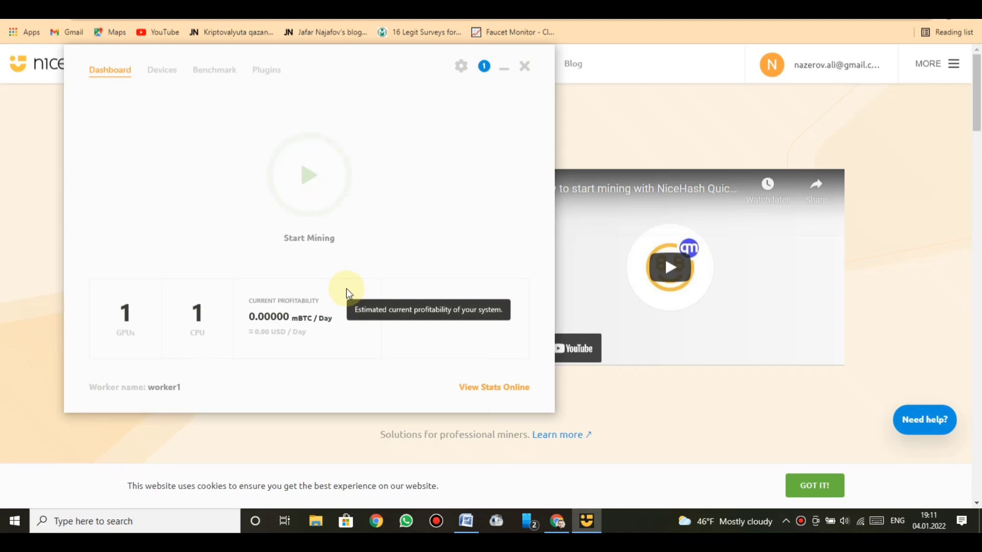
Open this rig's stats online, start CPU mining in NiceHash Miner, and minimize the miner window
{"action": "left_click", "coordinate": [493, 388]}
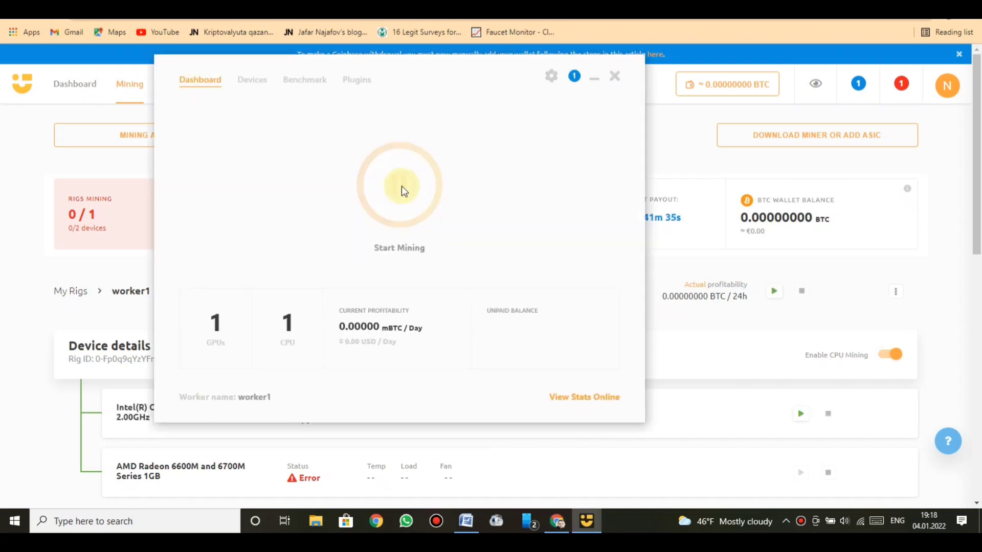
{"action": "left_click", "coordinate": [401, 186]}
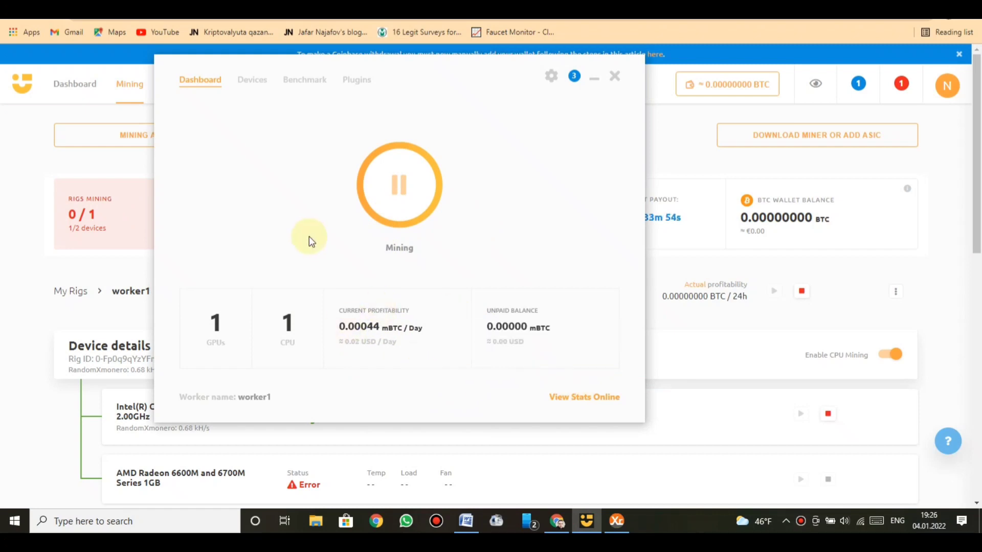
{"action": "left_click", "coordinate": [594, 79]}
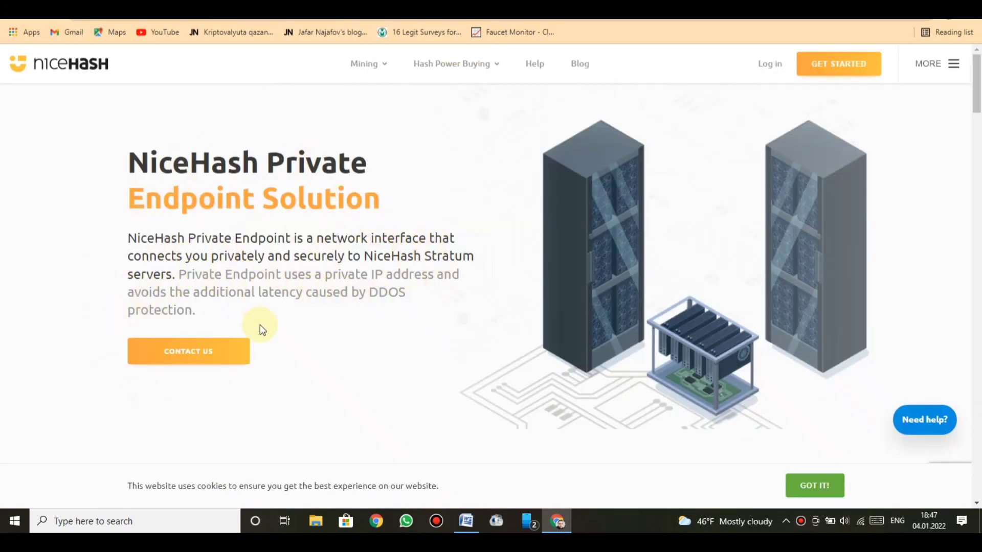
Scroll the Private Endpoint page past how it works and 200 EUR/month pricing to Payment & Service Options
{"action": "scroll", "coordinate": [259, 327], "scroll_direction": "down", "scroll_amount": 6}
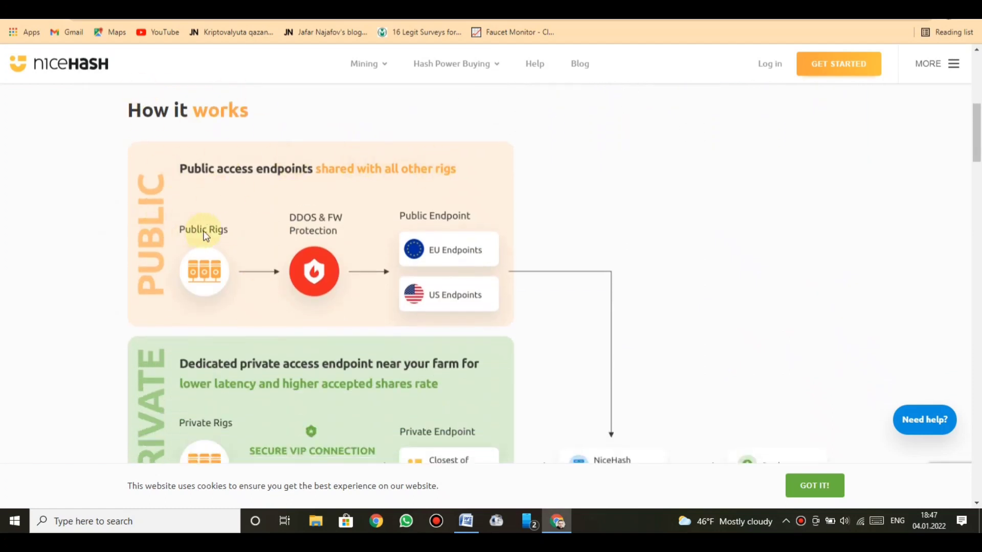
{"action": "scroll", "coordinate": [204, 304], "scroll_direction": "down", "scroll_amount": 3}
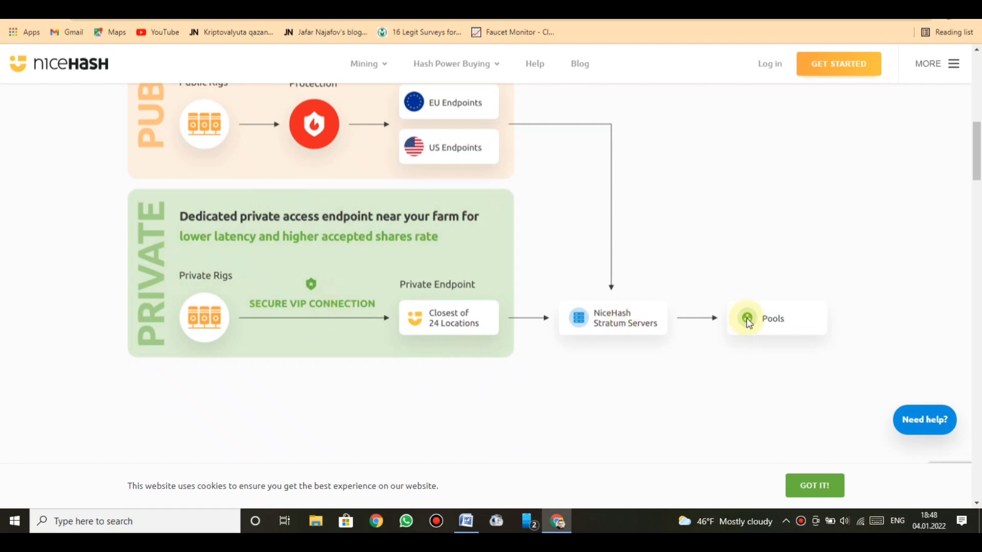
{"action": "scroll", "coordinate": [762, 324], "scroll_direction": "down", "scroll_amount": 8}
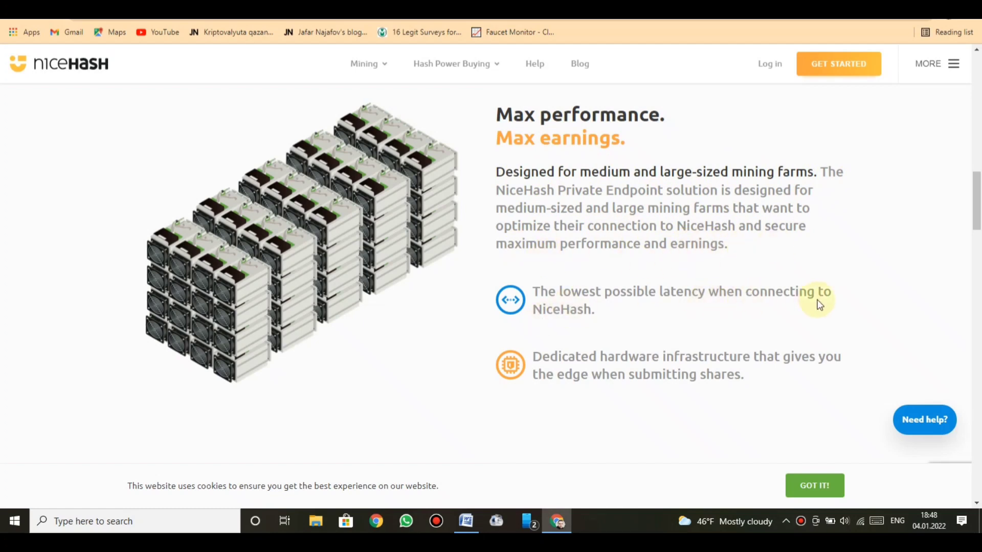
{"action": "scroll", "coordinate": [529, 396], "scroll_direction": "down", "scroll_amount": 6}
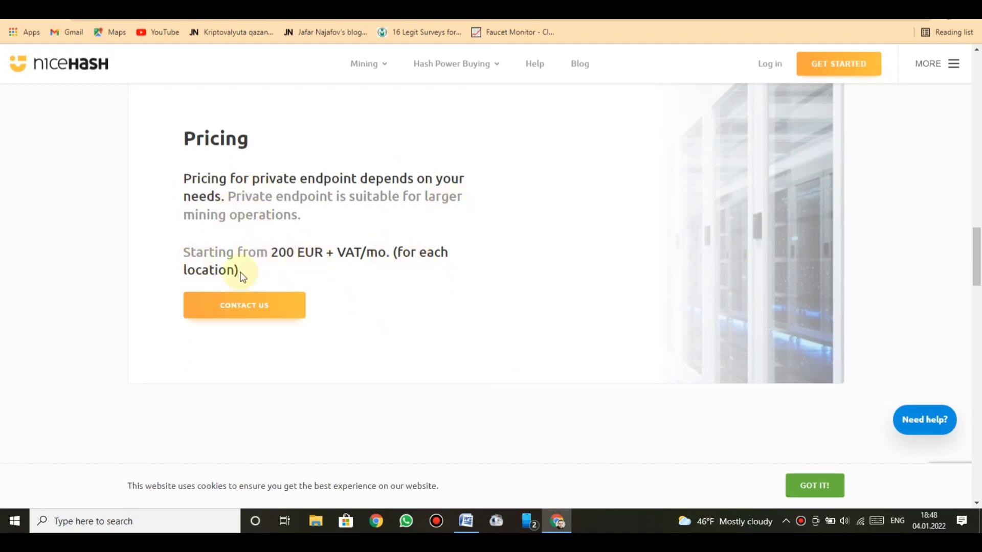
{"action": "scroll", "coordinate": [399, 388], "scroll_direction": "down", "scroll_amount": 5}
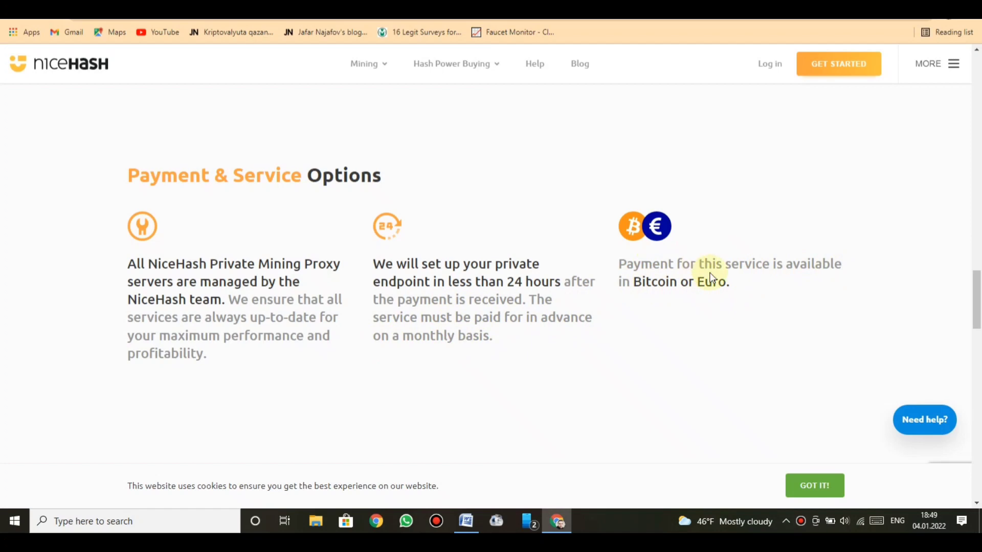
Scroll through the 24 Locations & Regions and the footer, then back up to Have any questions?
{"action": "left_click_drag", "start_coordinate": [978, 295], "coordinate": [978, 345]}
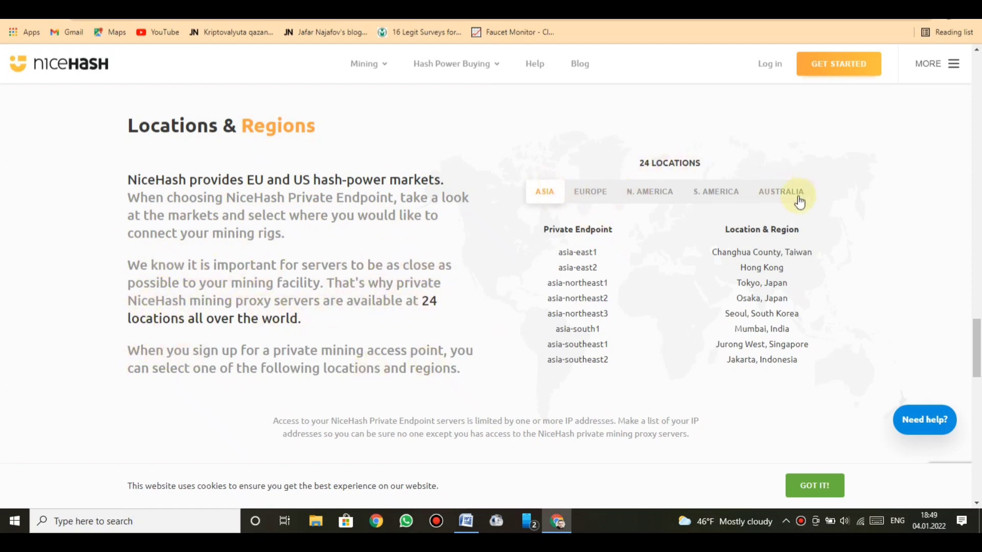
{"action": "scroll", "coordinate": [978, 327], "scroll_direction": "down", "scroll_amount": 5}
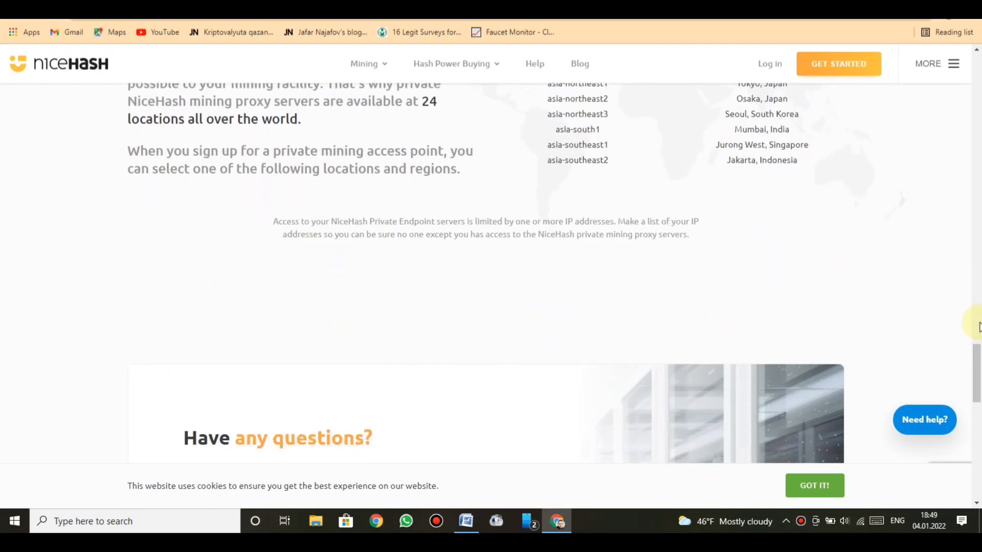
{"action": "scroll", "coordinate": [978, 327], "scroll_direction": "down", "scroll_amount": 10}
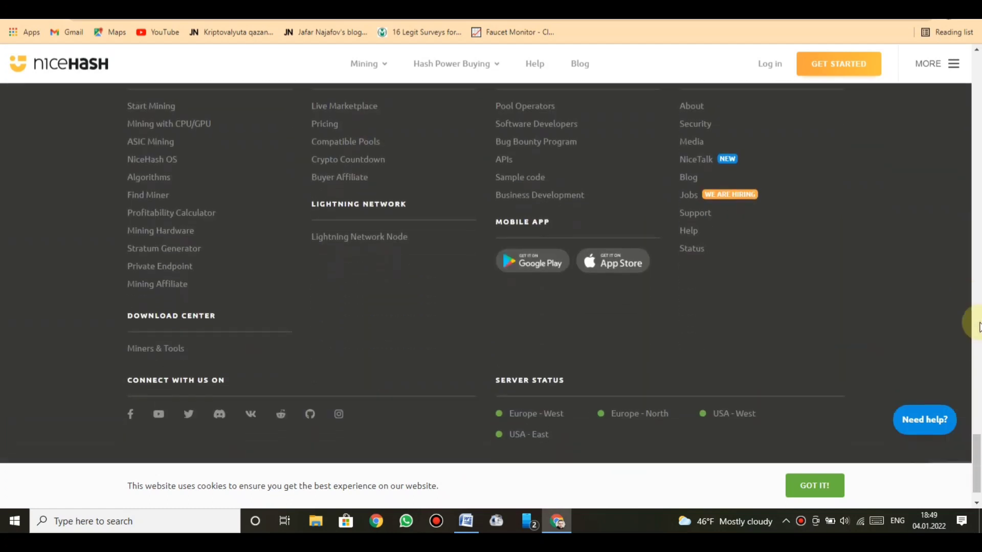
{"action": "scroll", "coordinate": [978, 327], "scroll_direction": "up", "scroll_amount": 12}
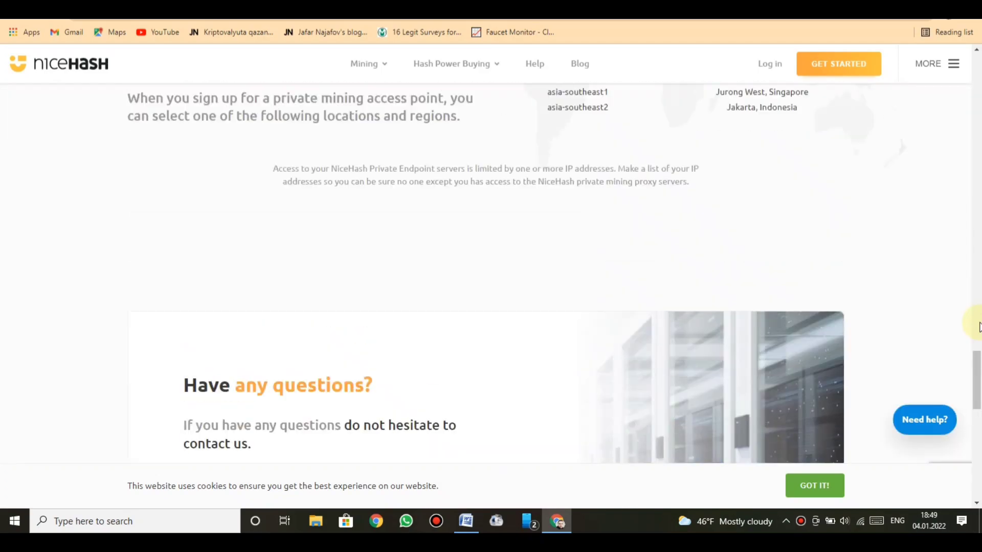